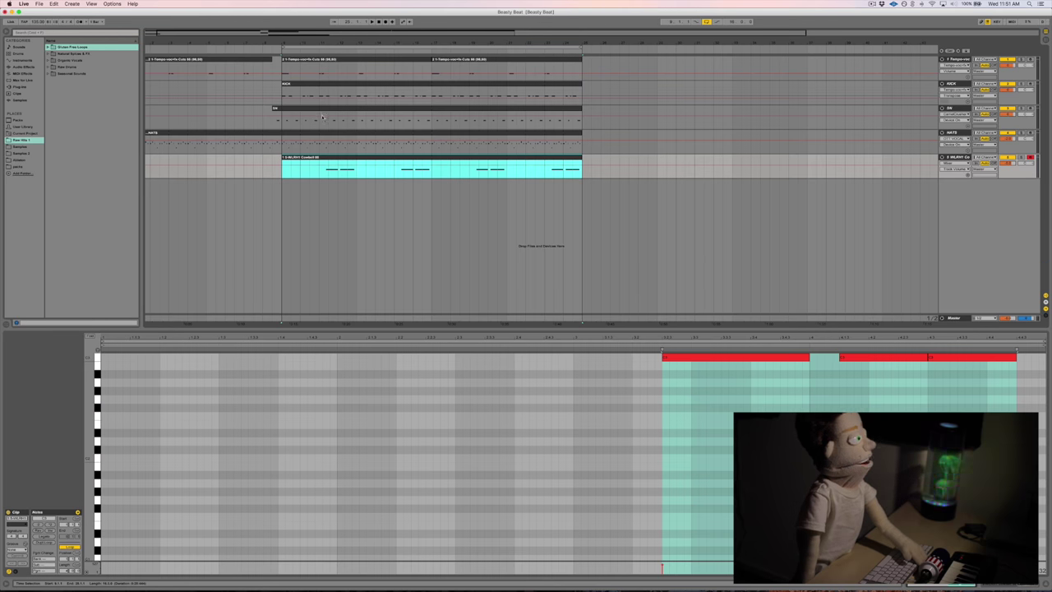
Play the Combo1 drum arrangement, then expand Gluten Free Loops and browse its loop folders.
left_click(321, 157)
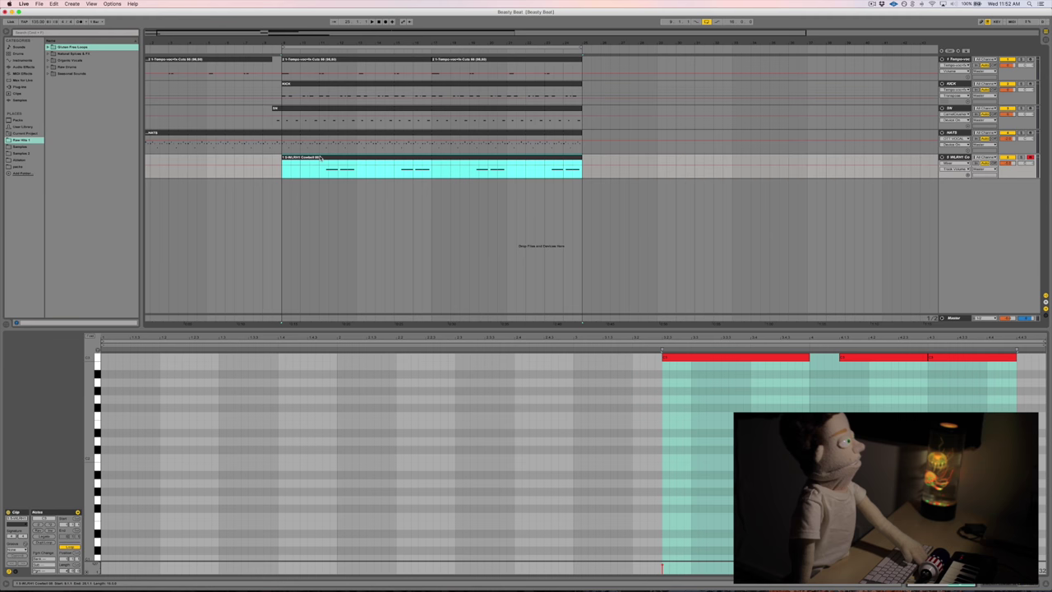
key("space")
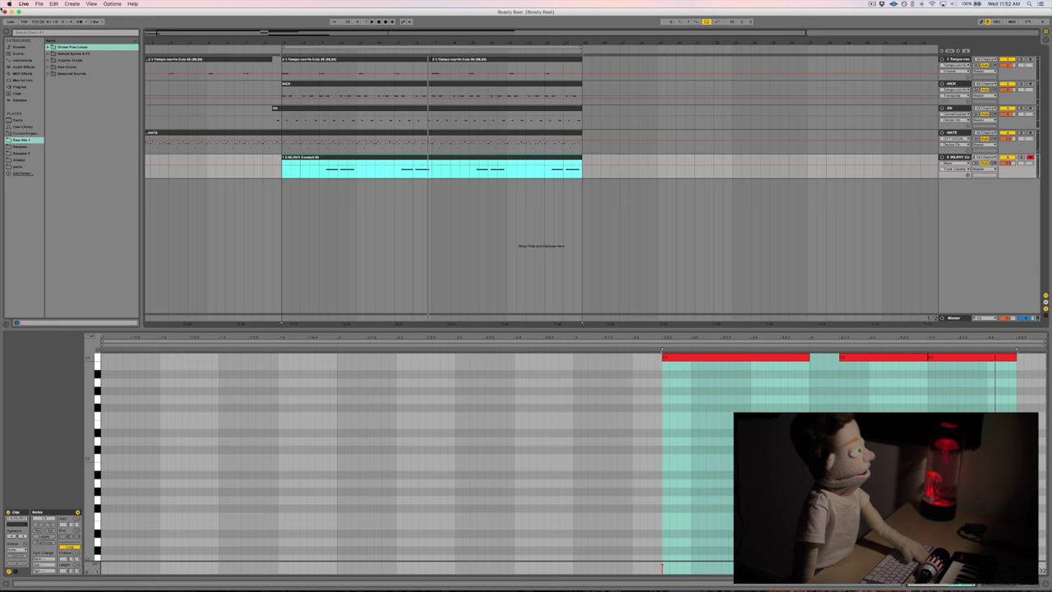
left_click(49, 46)
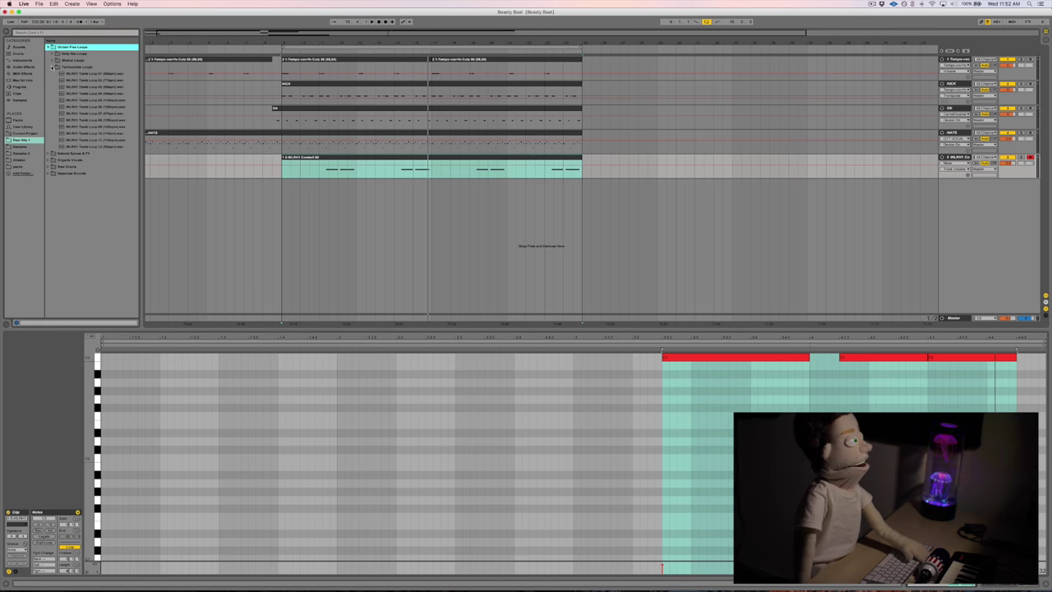
left_click(51, 67)
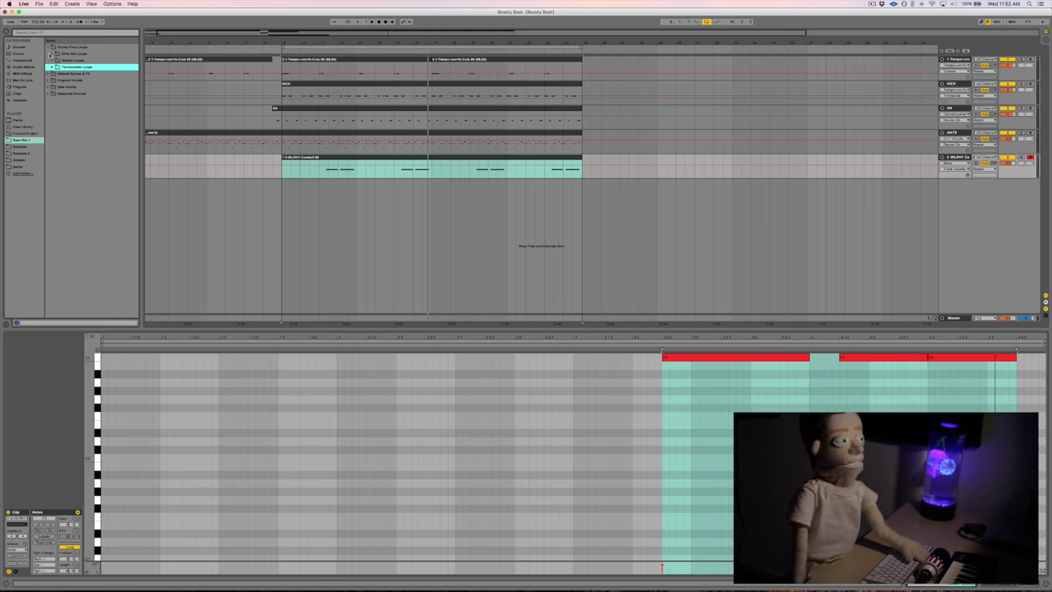
left_click(51, 53)
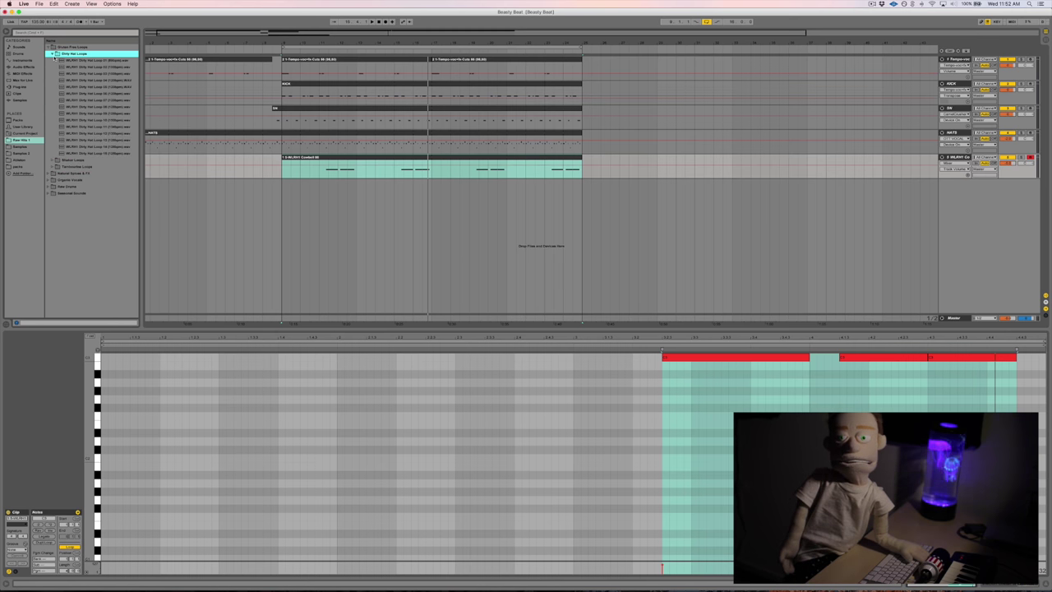
left_click(50, 53)
Open Shaker Loops and preview its loops, settling on WLRH1 Shaker 06.
left_click(54, 60)
key("Down")
key("Down")
key("Down")
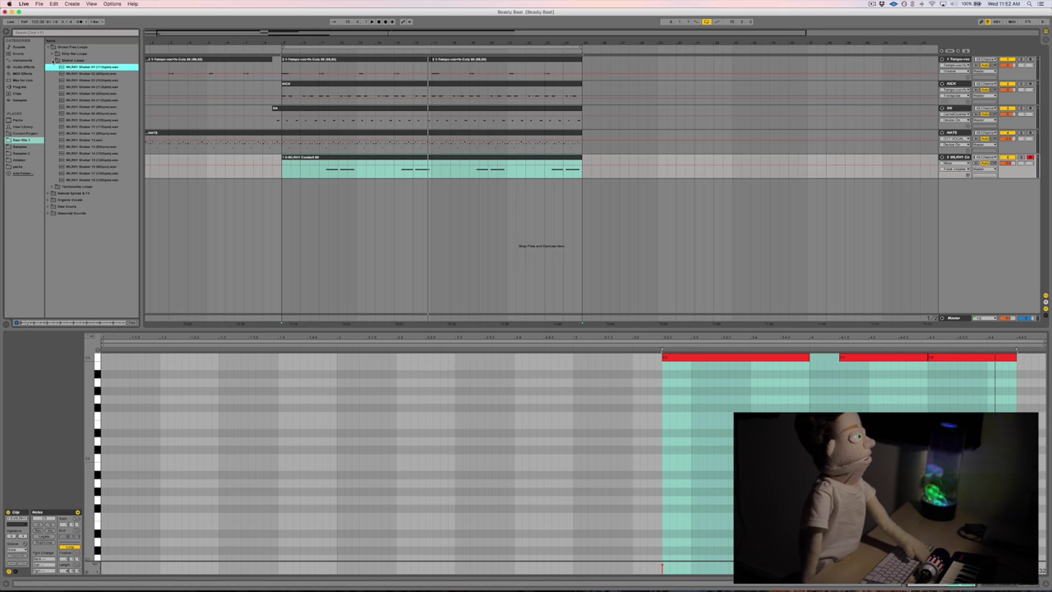
key("Down")
key("Down")
key("Down")
key("Down")
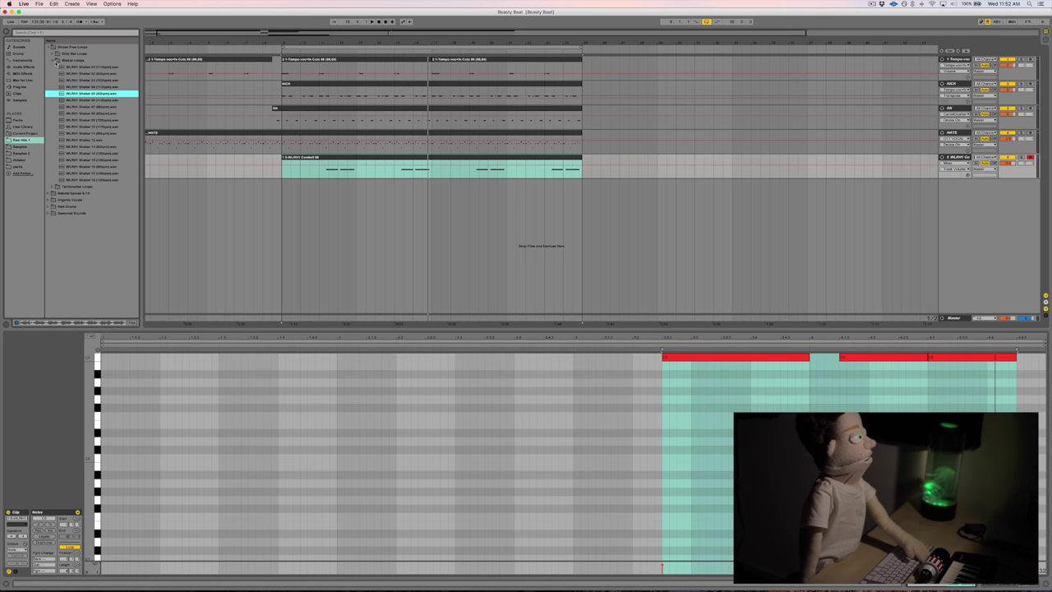
key("Up")
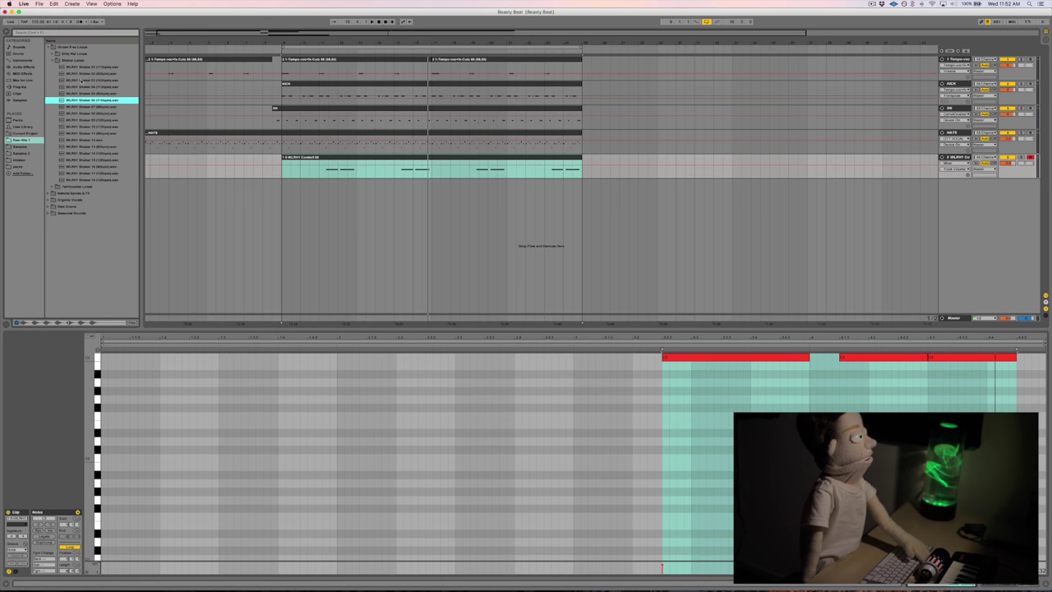
Drop Shaker 06 on a new audio track, warp and shorten it, then extend it to the section end.
left_click_drag(89, 100, 286, 209)
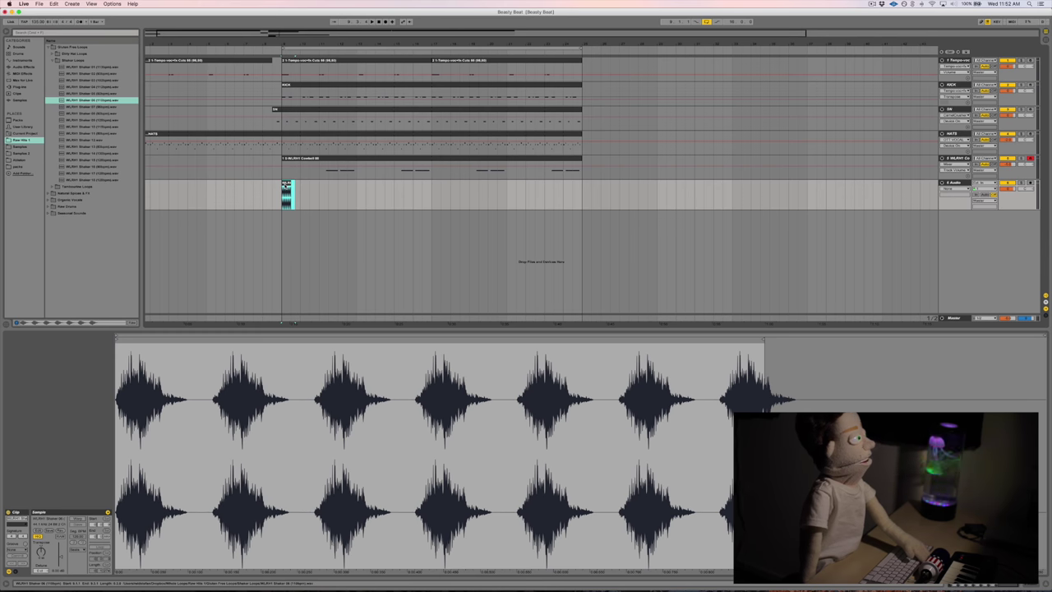
left_click(76, 519)
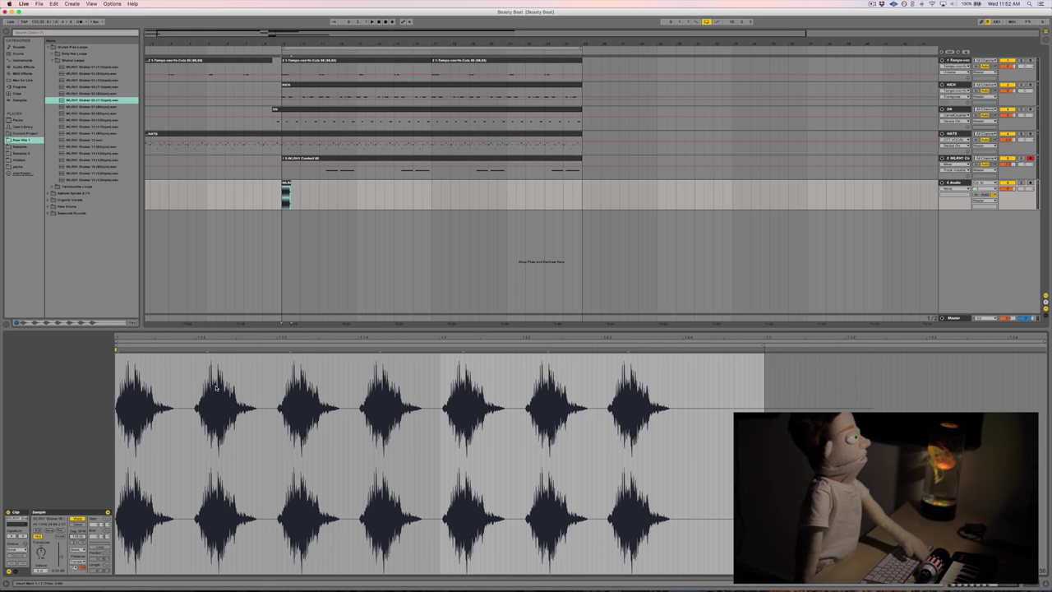
left_click(286, 196)
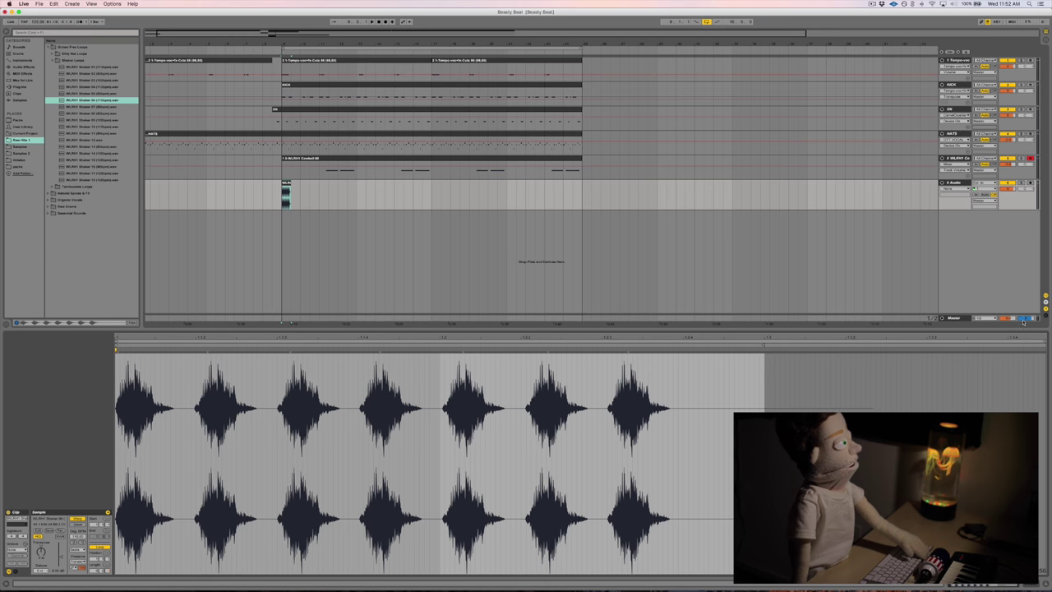
mouse_move(764, 400)
left_mouse_down()
mouse_move(430, 401)
mouse_move(440, 400)
left_mouse_up()
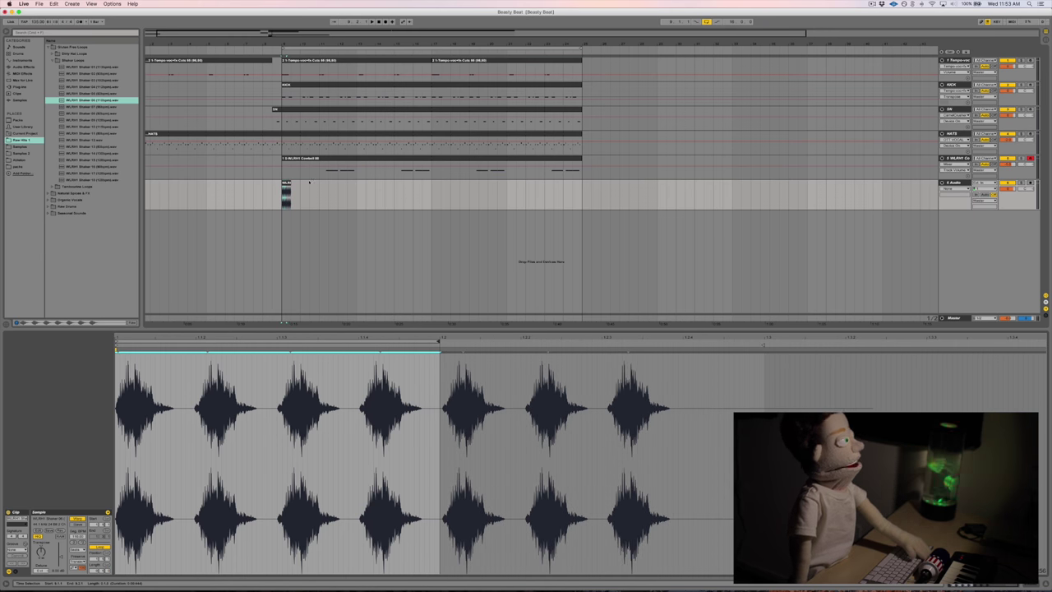
left_click_drag(289, 195, 582, 194)
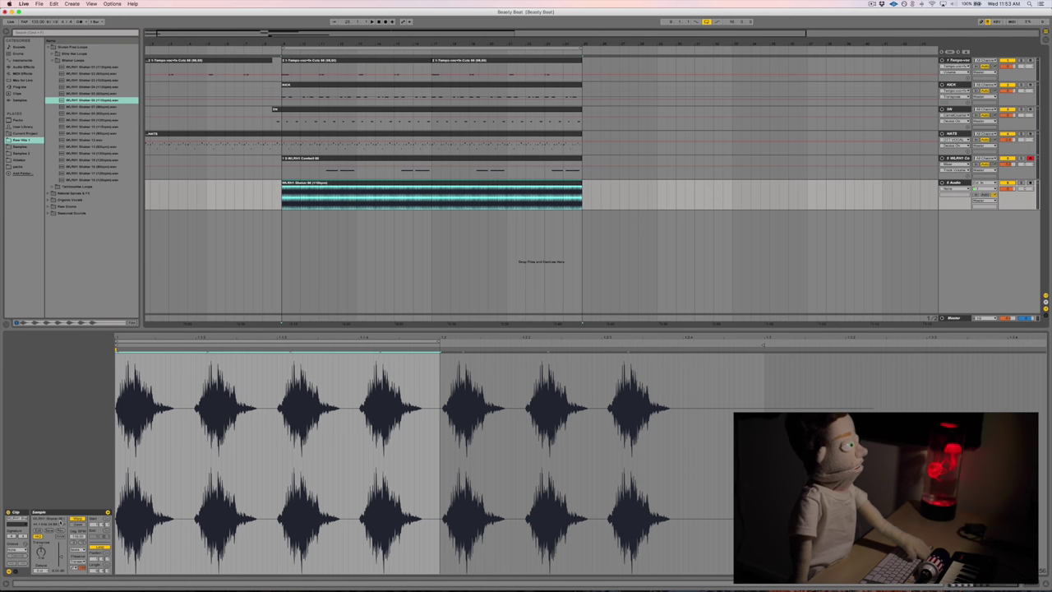
Play the arrangement with the new shaker and double the clip's playback length.
left_click(73, 575)
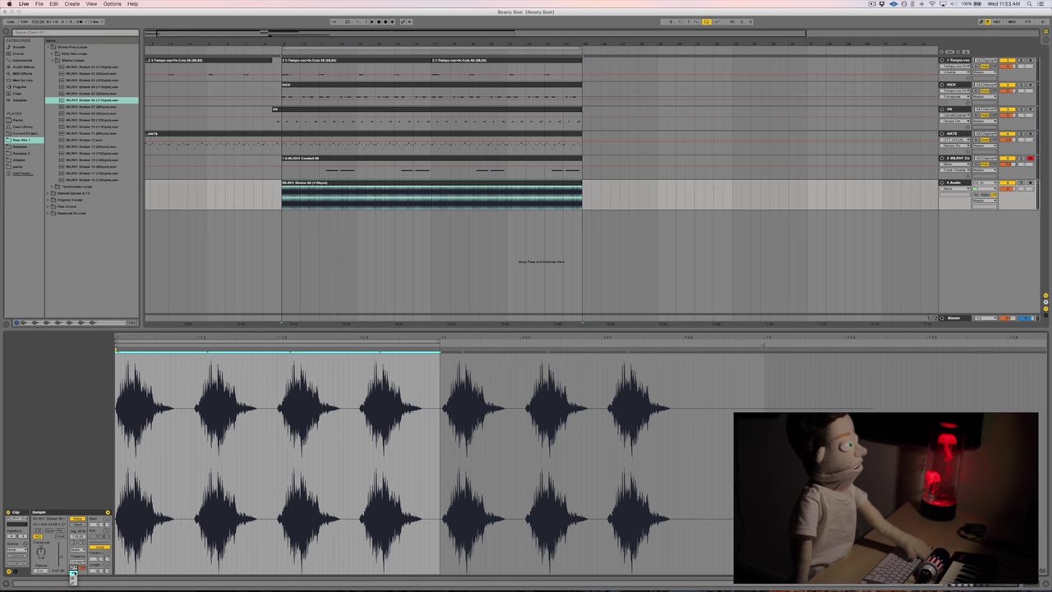
key("space")
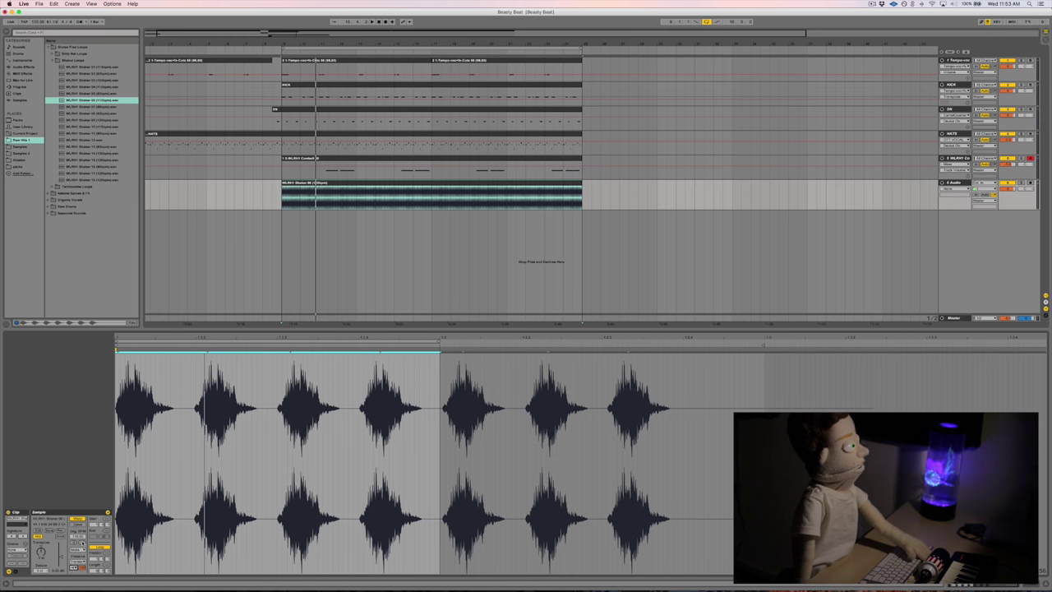
left_click(83, 546)
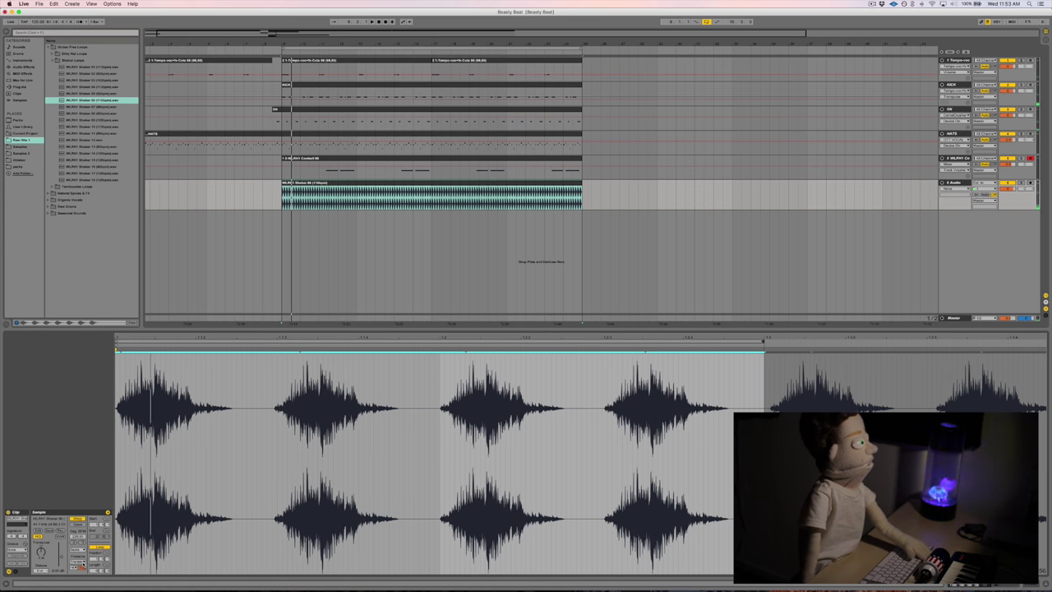
Set the shaker's warp mode to Beats with a new slice size, audition it, and show its volume envelope.
left_click(77, 555)
left_click(80, 555)
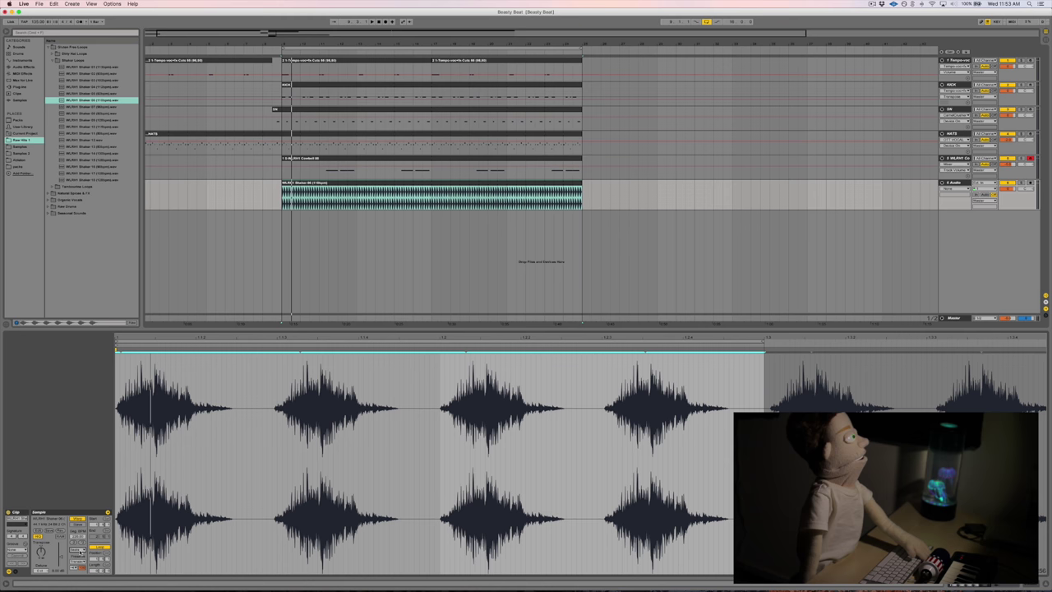
left_click(76, 564)
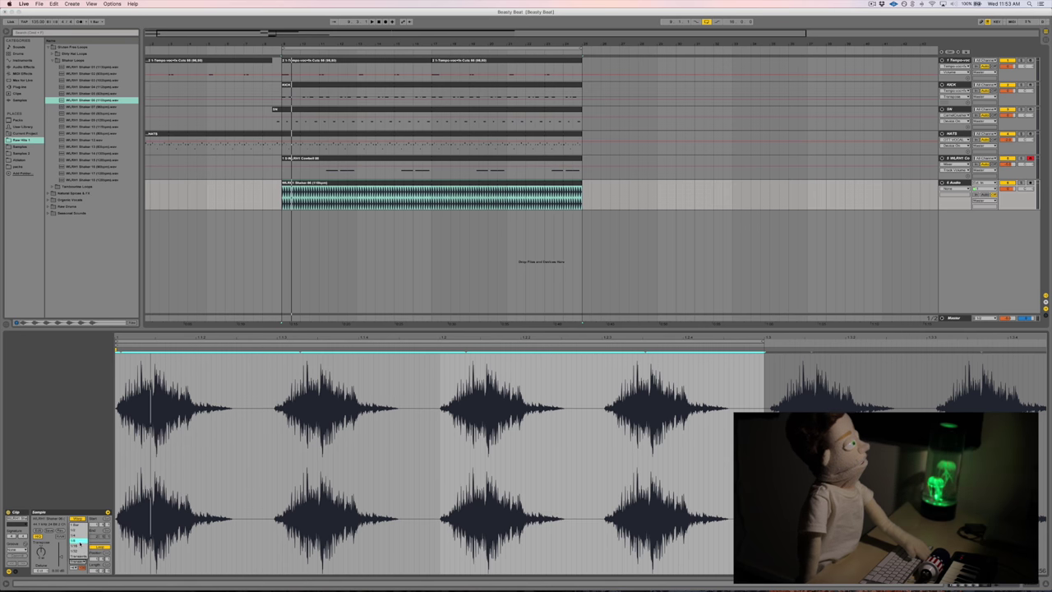
left_click(80, 544)
key("space")
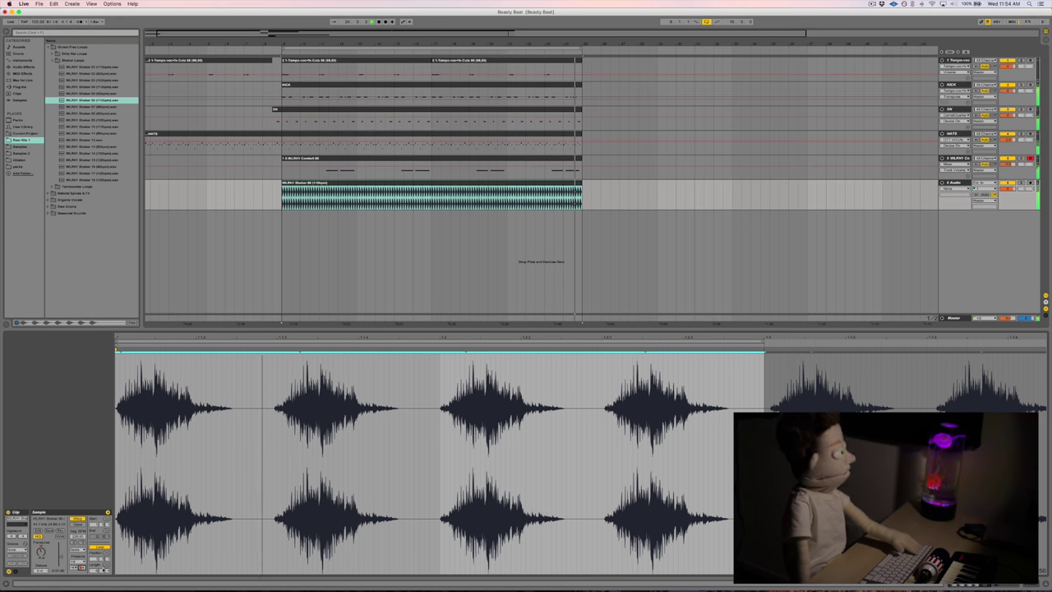
left_click(1007, 189)
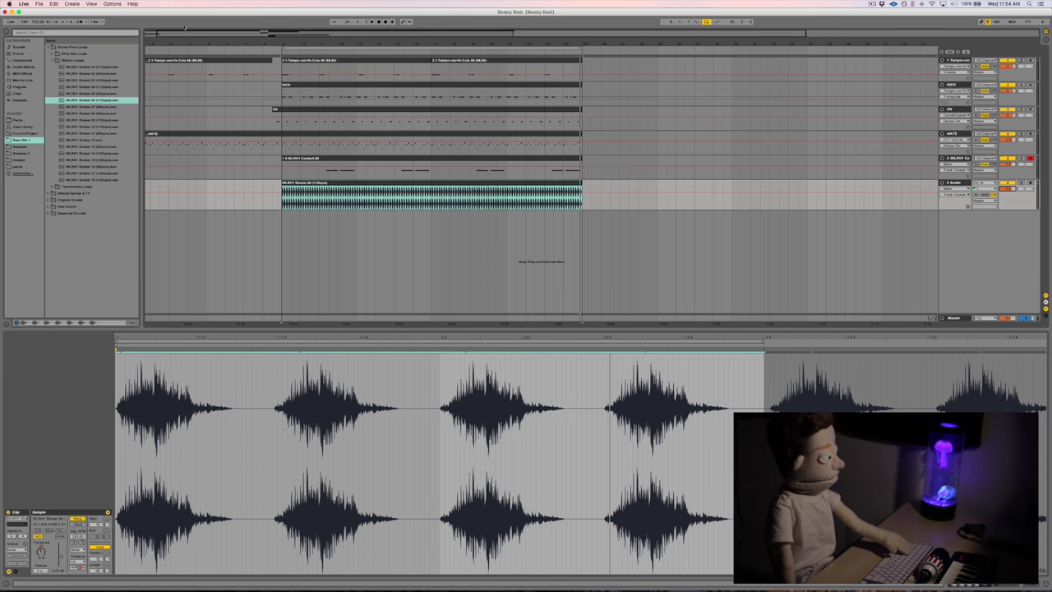
Collapse the Shaker Loops folder in the browser.
left_click(52, 60)
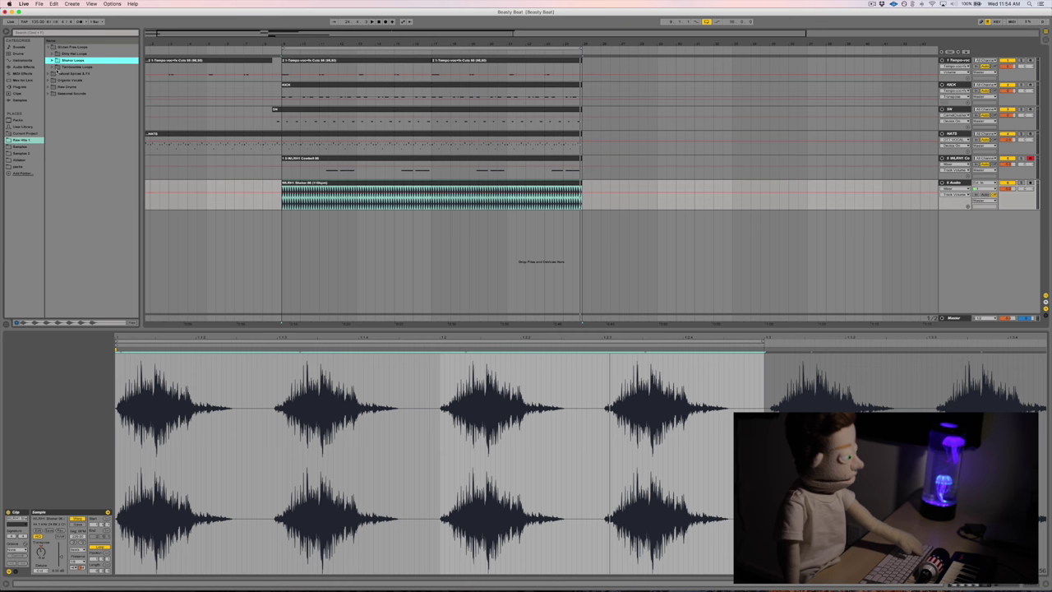
Open Tambourine Loops and preview its loops, landing on WLRH1 Tamb Loop 11.
left_click(57, 67)
key("Down")
key("Down")
key("Down")
key("Down")
key("Down")
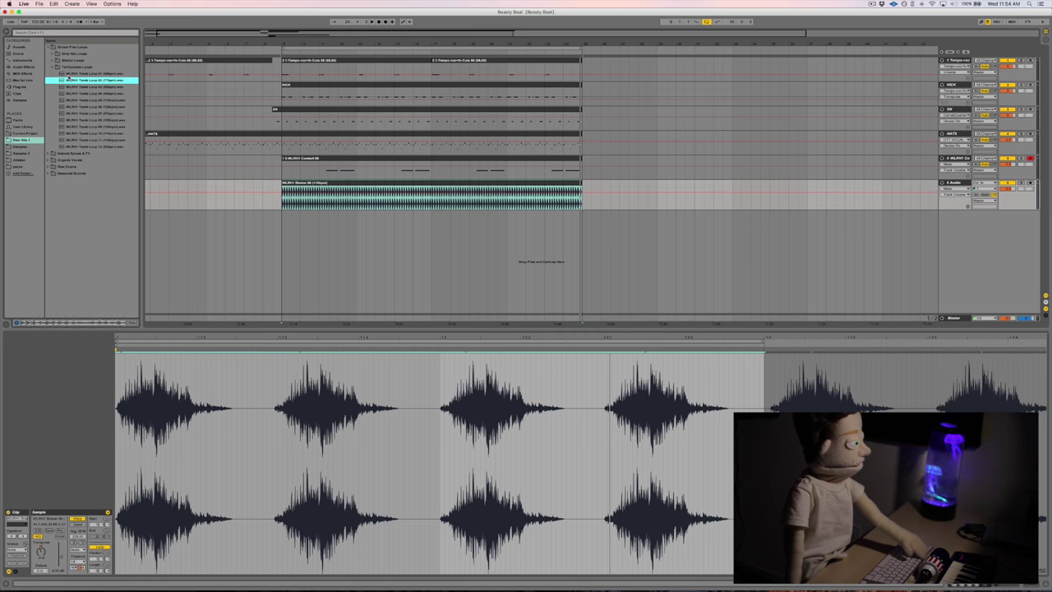
key("Down")
key("Down")
key("Down")
key("Down")
key("Down")
key("Down")
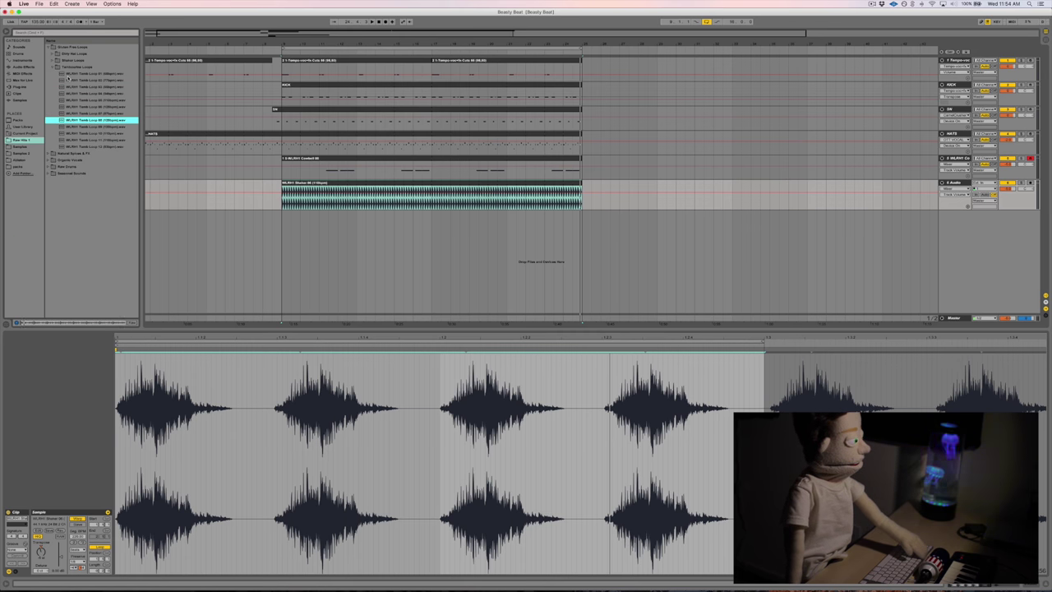
key("Down")
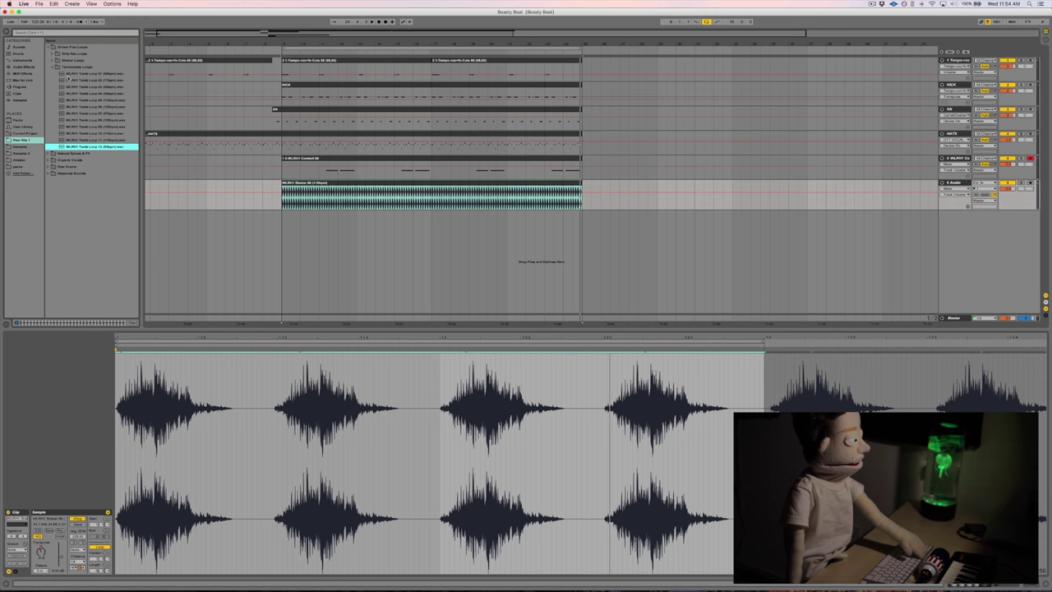
key("Up")
key("Up")
key("Down")
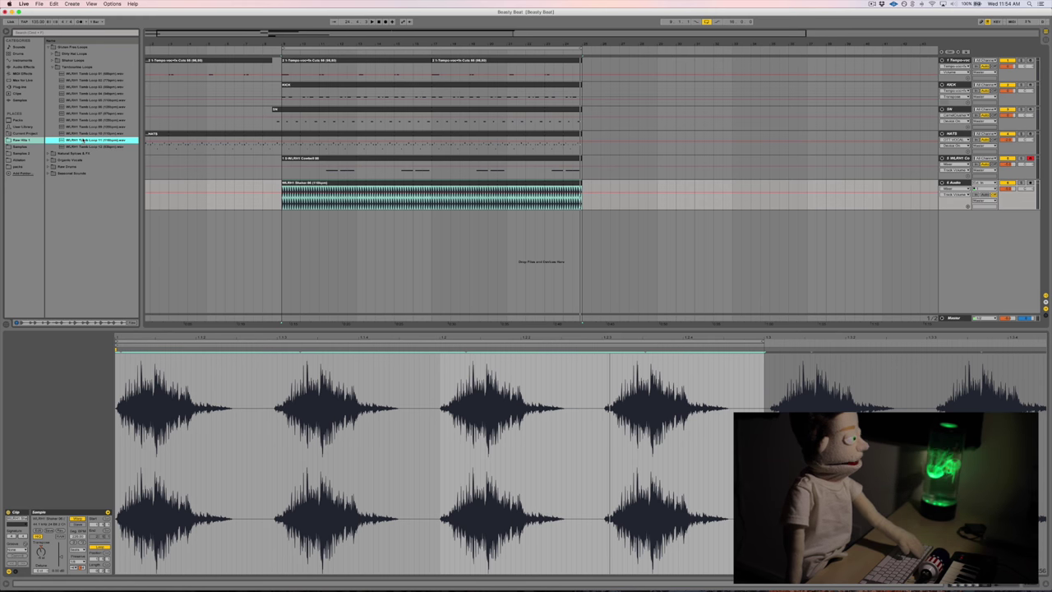
Add Tamb Loop 11 on a new audio track at the section start, play, and loop it to the beat's end.
left_click_drag(119, 158, 290, 226)
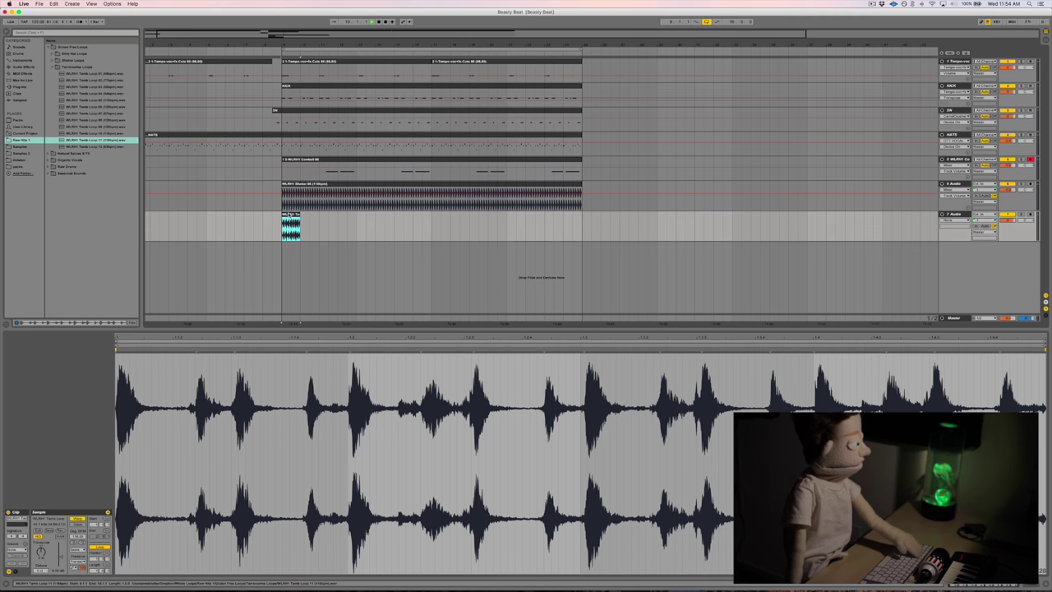
key("space")
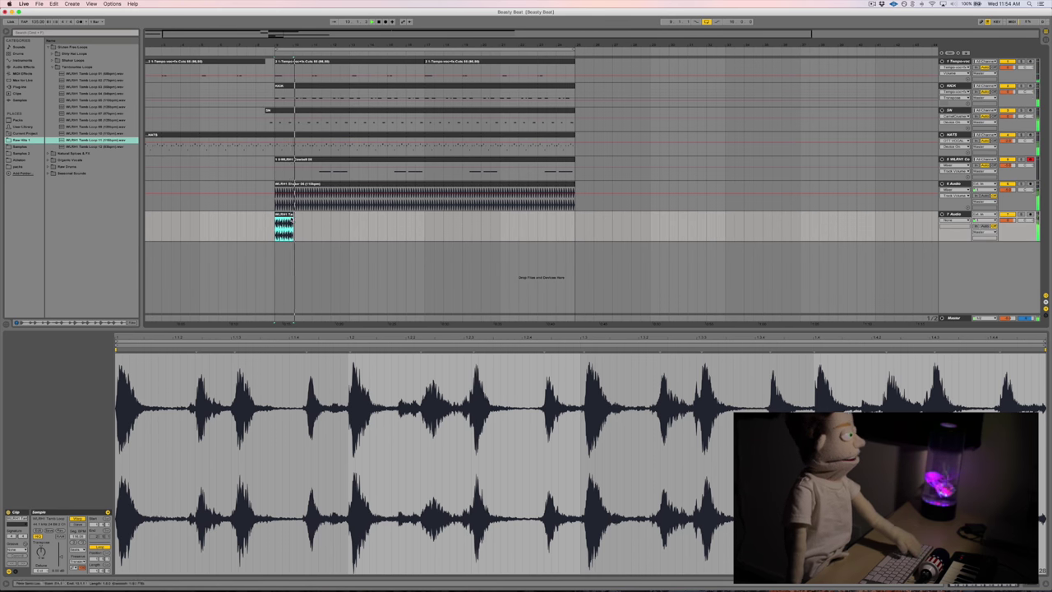
left_click_drag(292, 223, 571, 258)
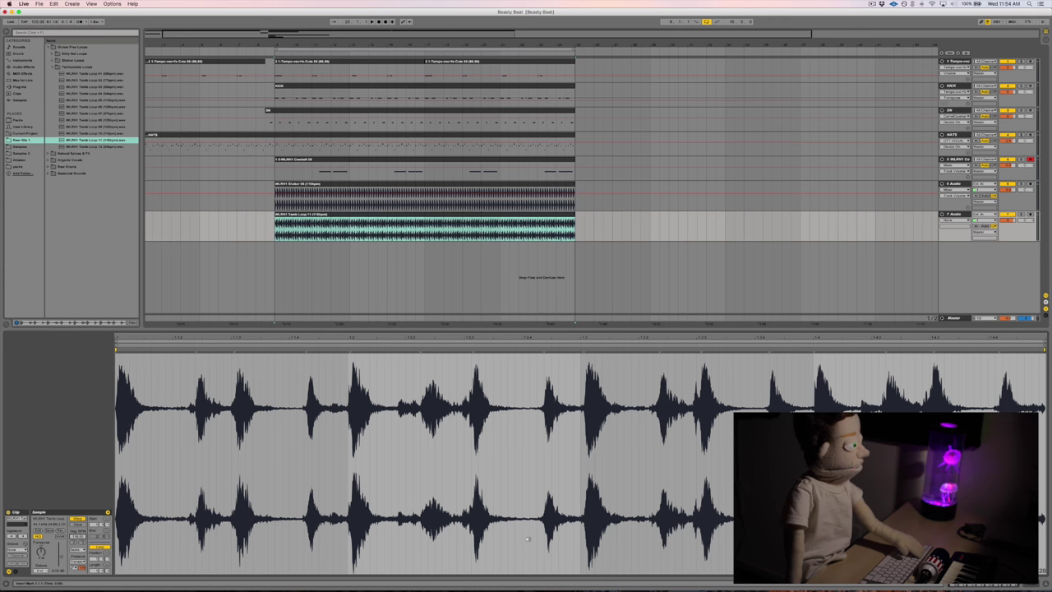
Play the looped tambourine with the beat, then switch its warp mode to Beats.
key("space")
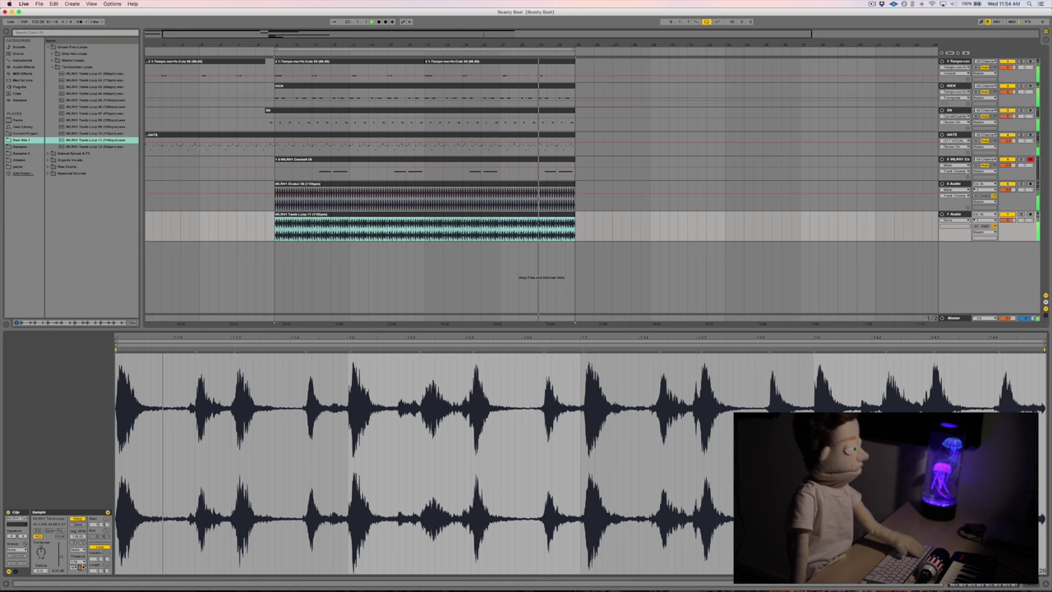
key("space")
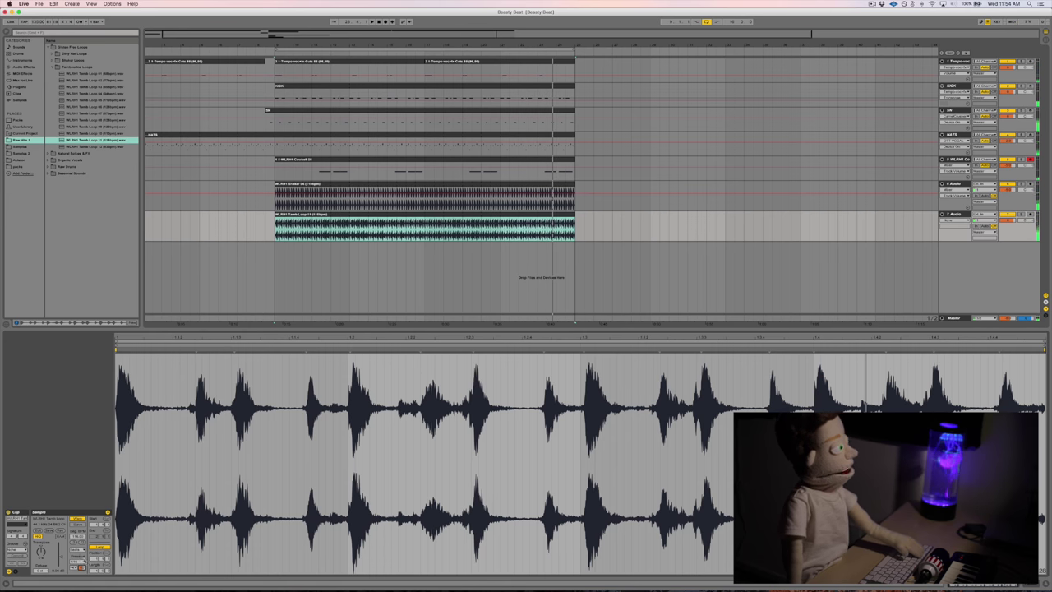
left_click(80, 559)
left_click(79, 557)
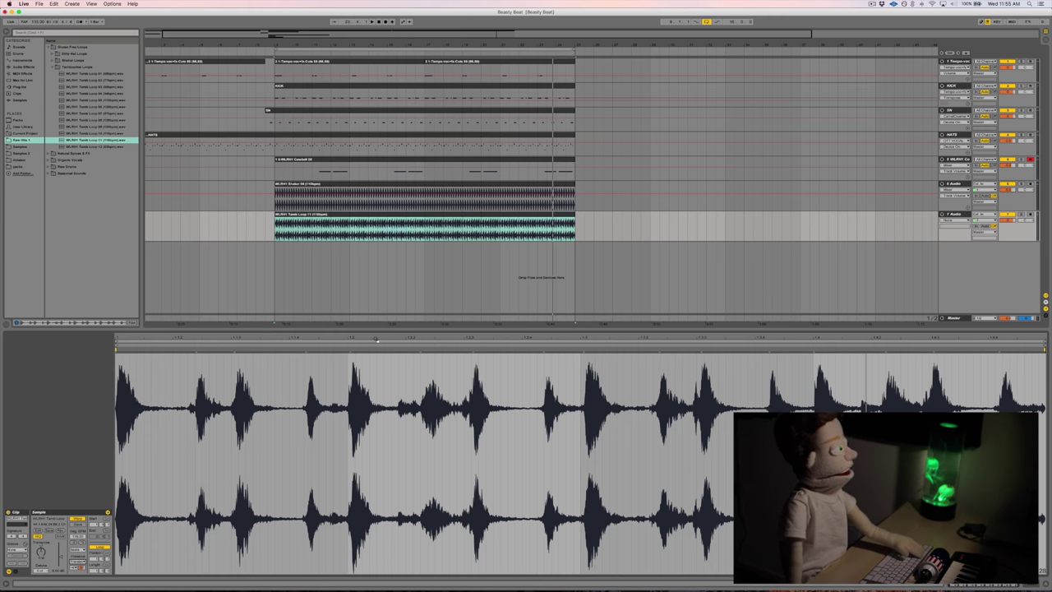
Warp the tambourine clip and quantize it to the grid with Quantize Settings, then play it back.
left_click(377, 339)
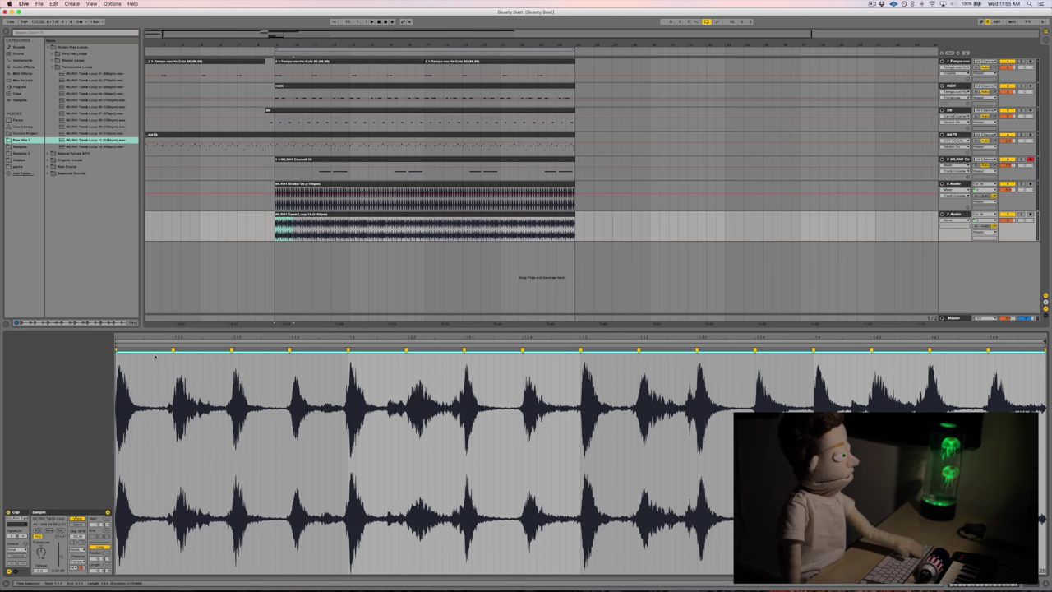
key("super+shift+u")
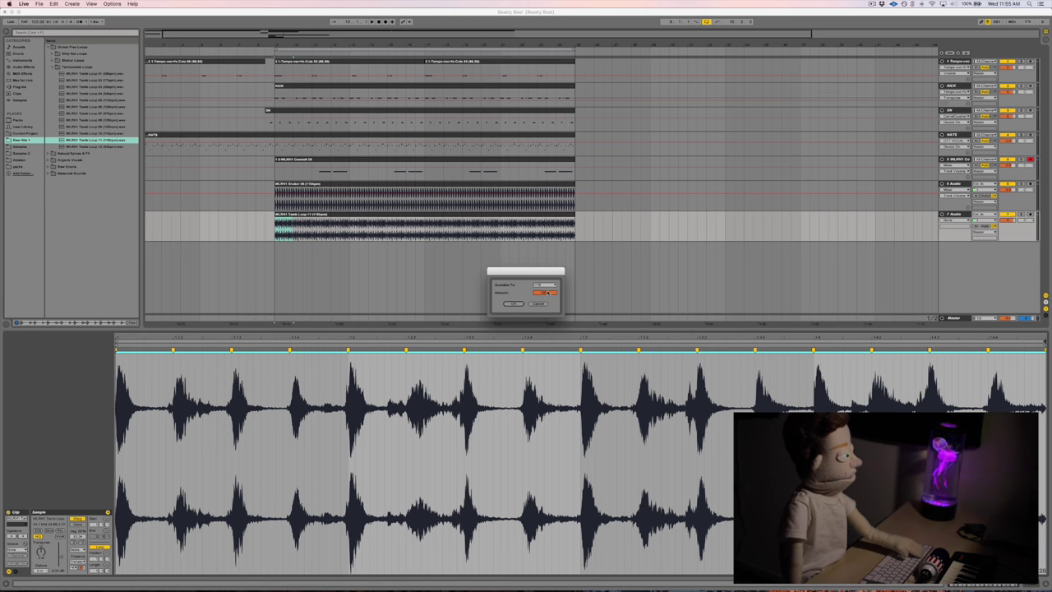
left_click(538, 305)
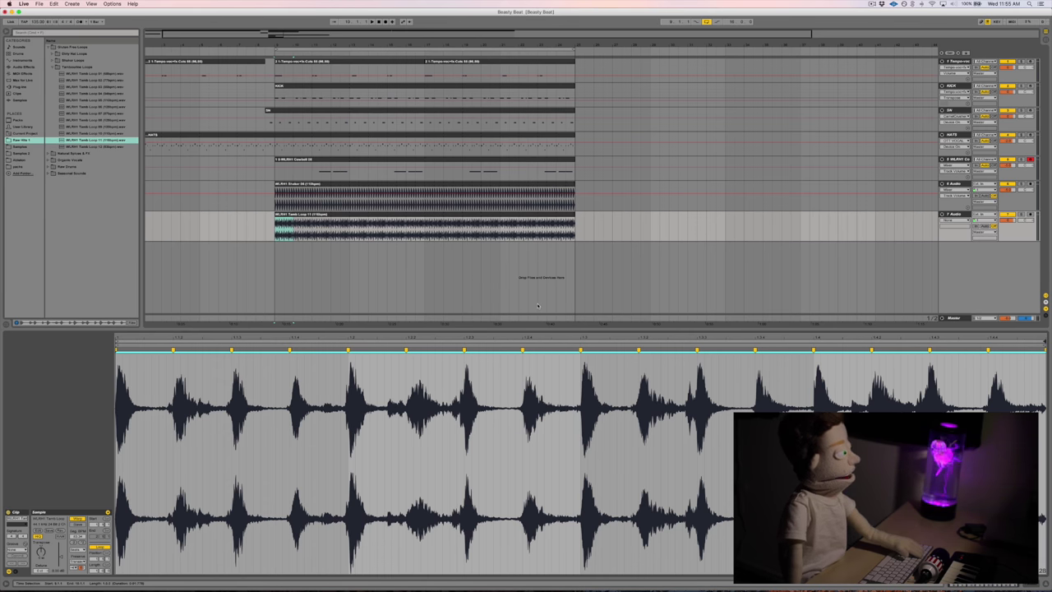
key("space")
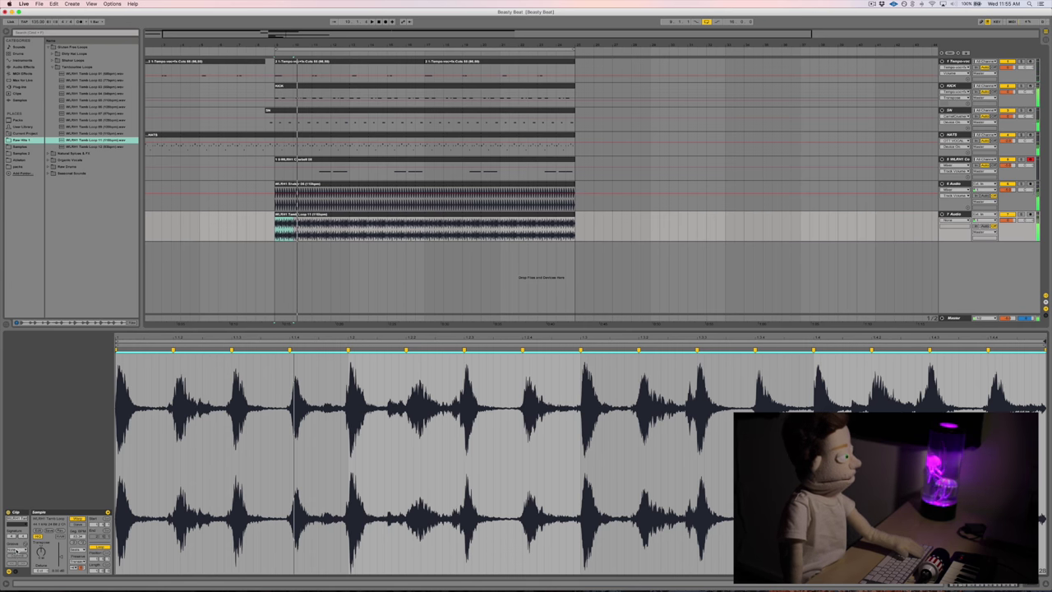
Apply the MPC 16 Swing-54 groove to the tambourine clip and commit it.
left_click(18, 552)
left_click(20, 560)
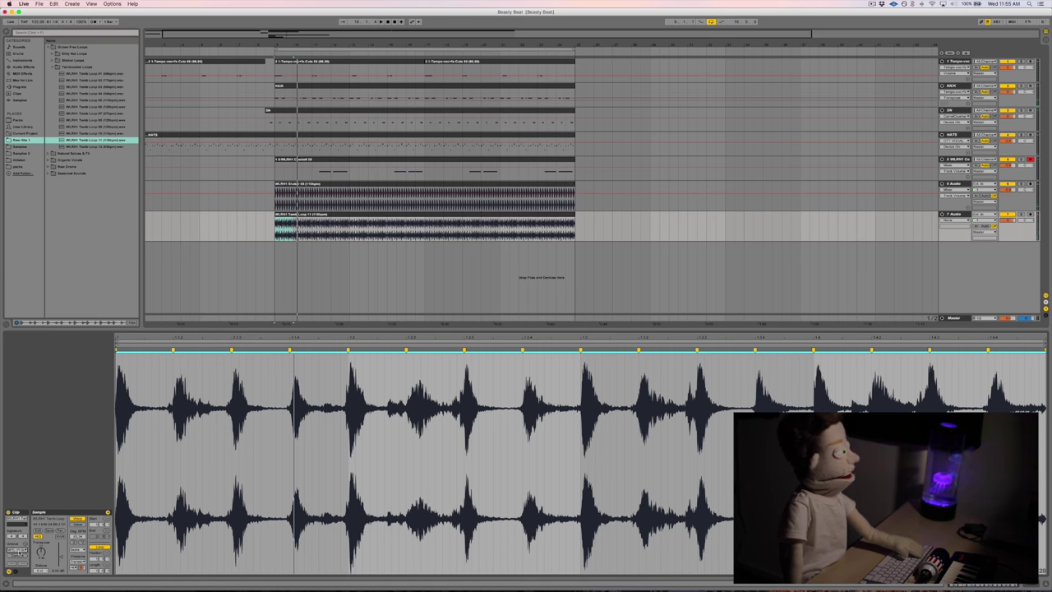
left_click(18, 559)
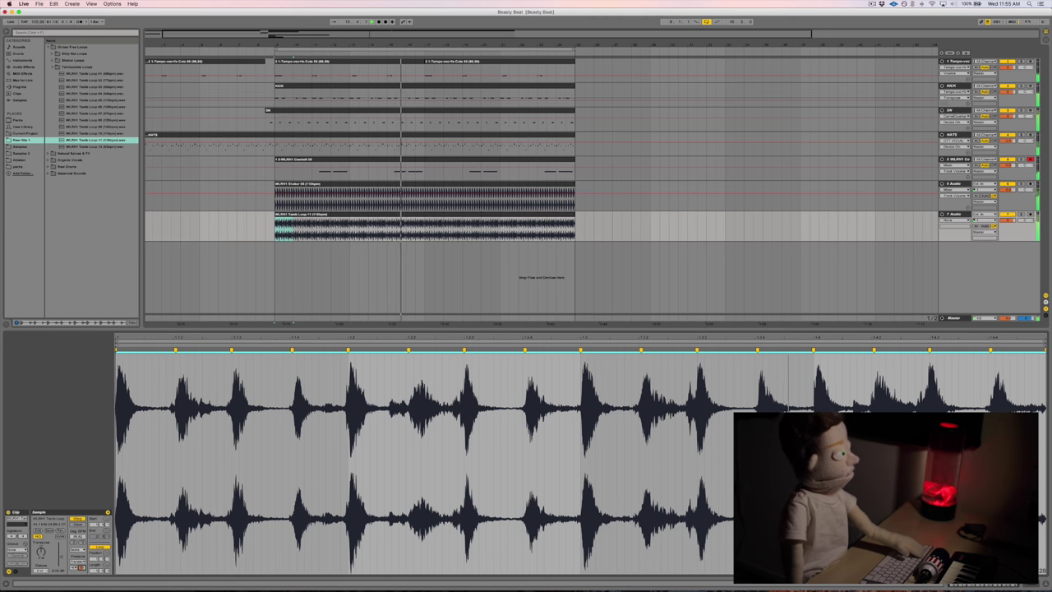
Look through the tambourine clip's warp modes and switch it to a different mode.
left_click(78, 556)
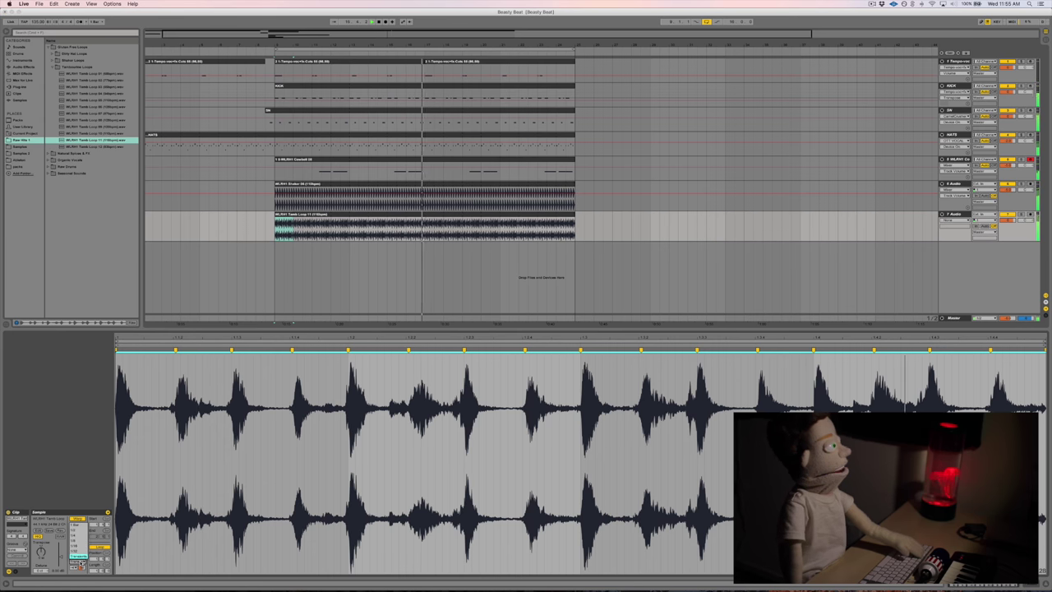
left_click(80, 564)
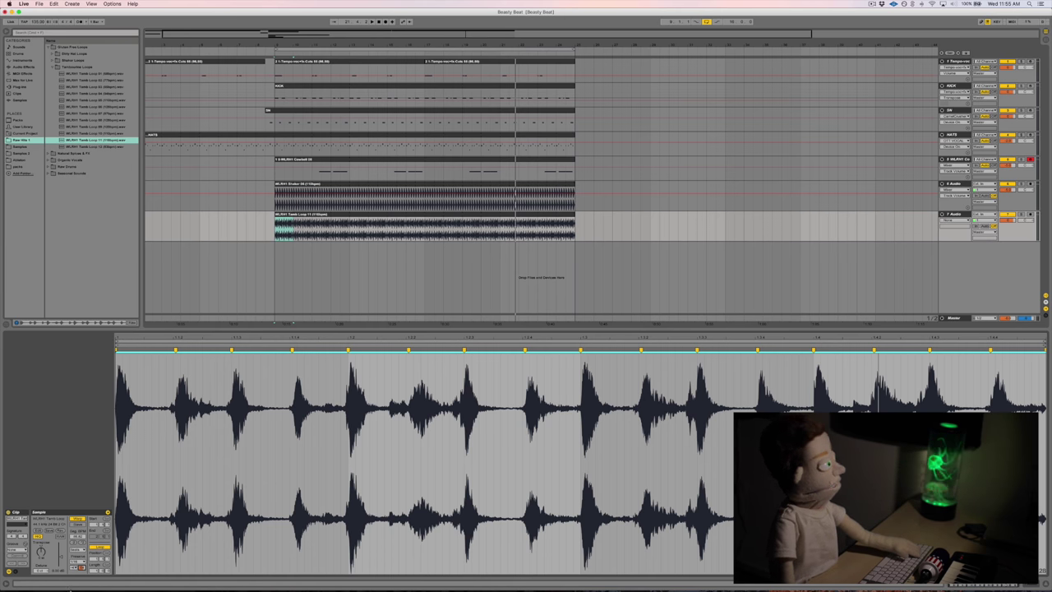
left_click(77, 549)
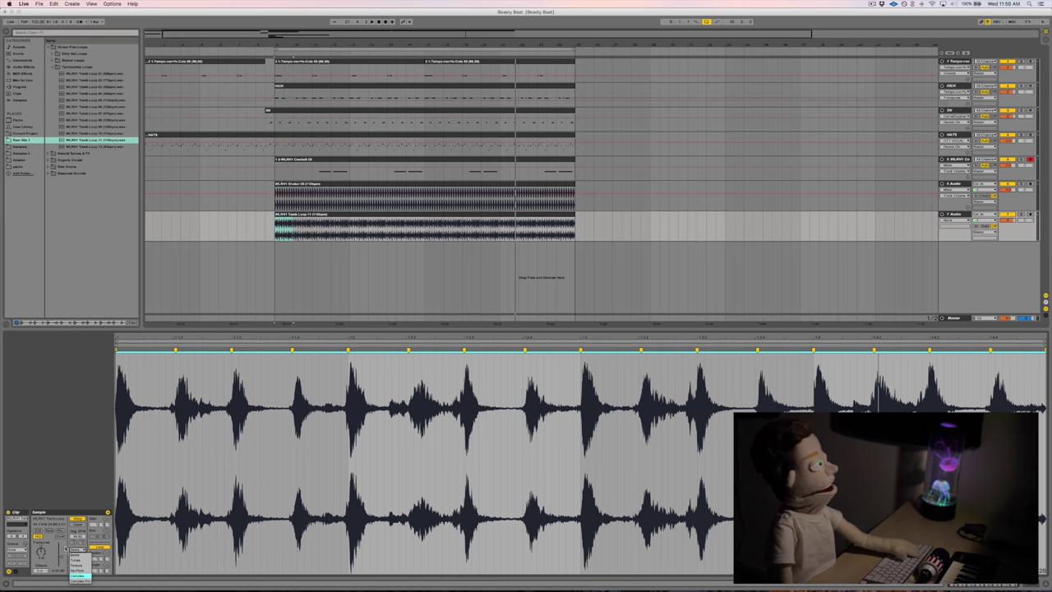
left_click(67, 551)
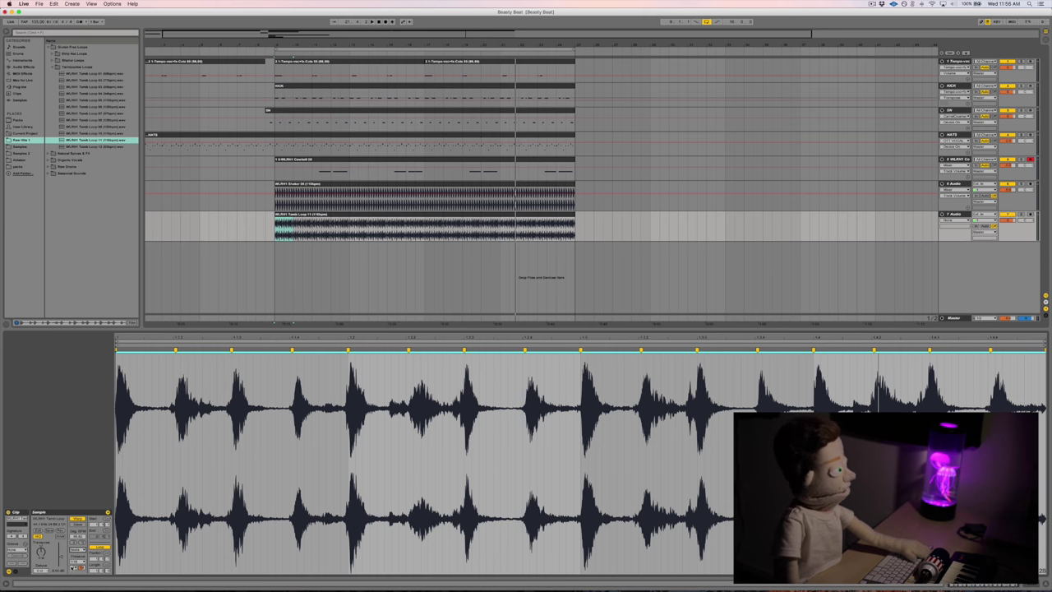
left_click(79, 547)
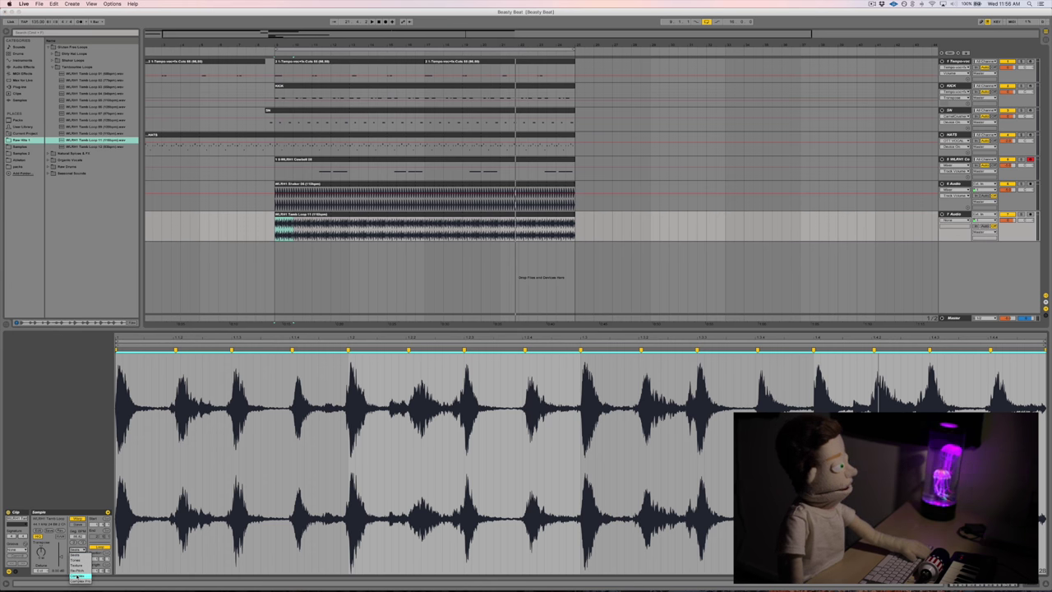
left_click(79, 570)
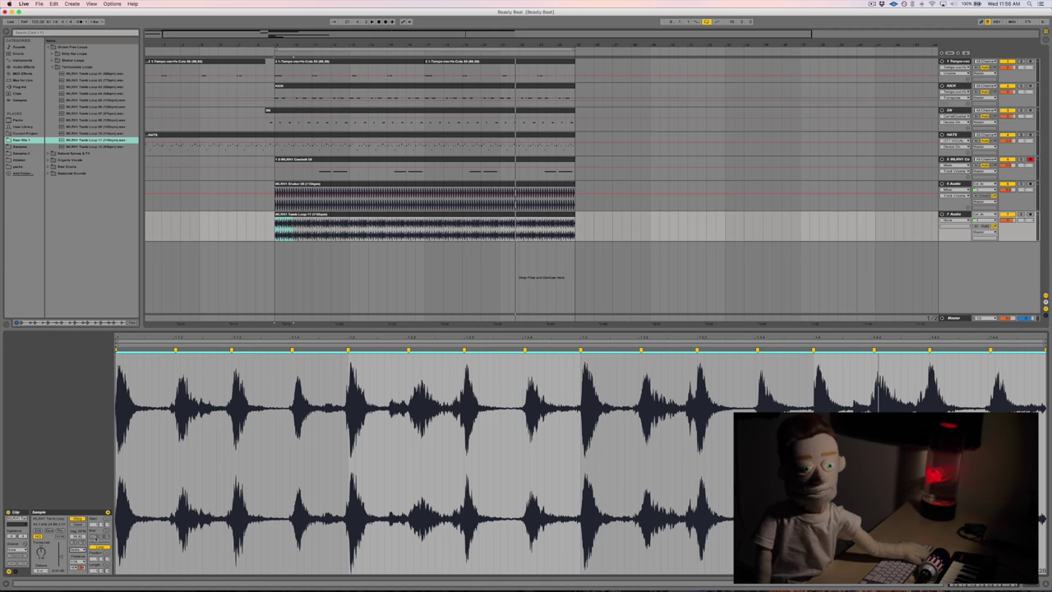
left_click(327, 233)
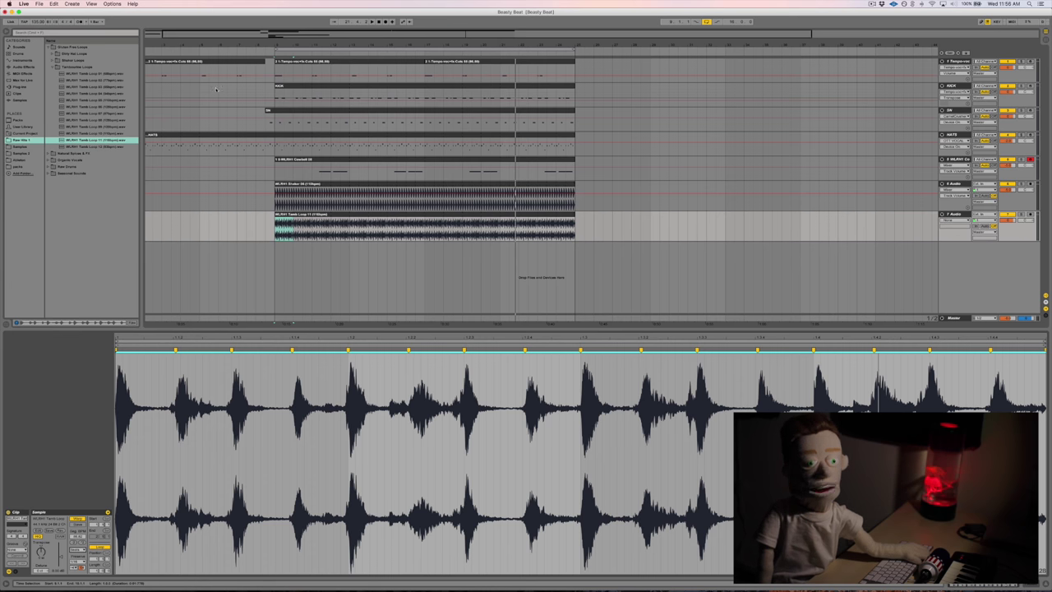